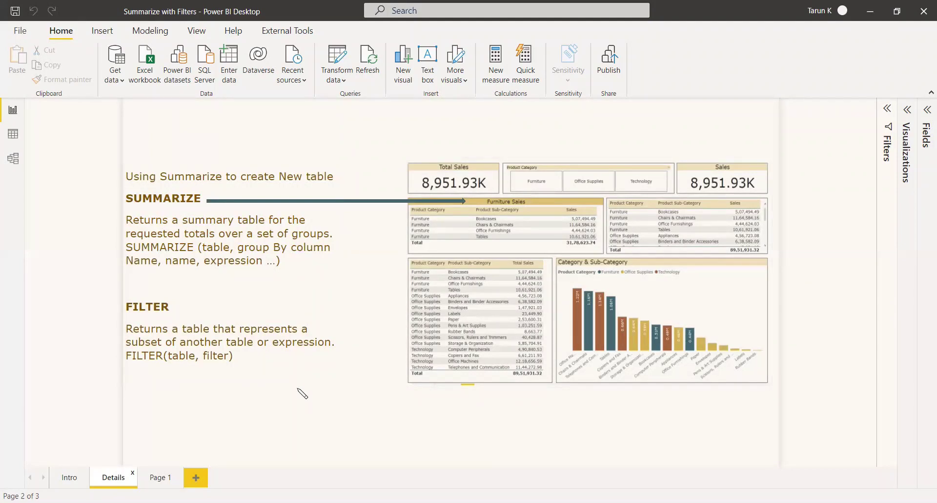
# Step: Switch from the Details page to the blank Page 1 of the report
pyautogui.click(172, 476)
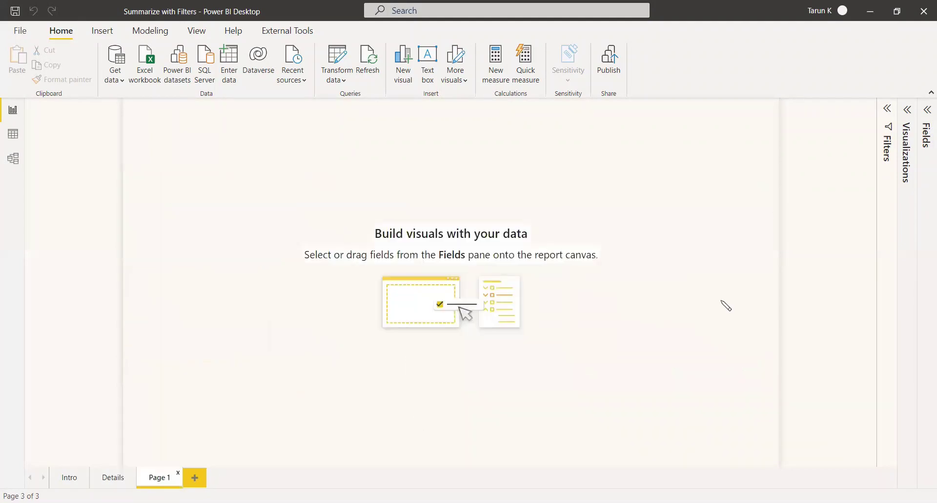
# Step: Expand the Calendar, Category and Orders_Fact field lists, check the model, and return to Report view
pyautogui.click(926, 128)
pyautogui.click(834, 155)
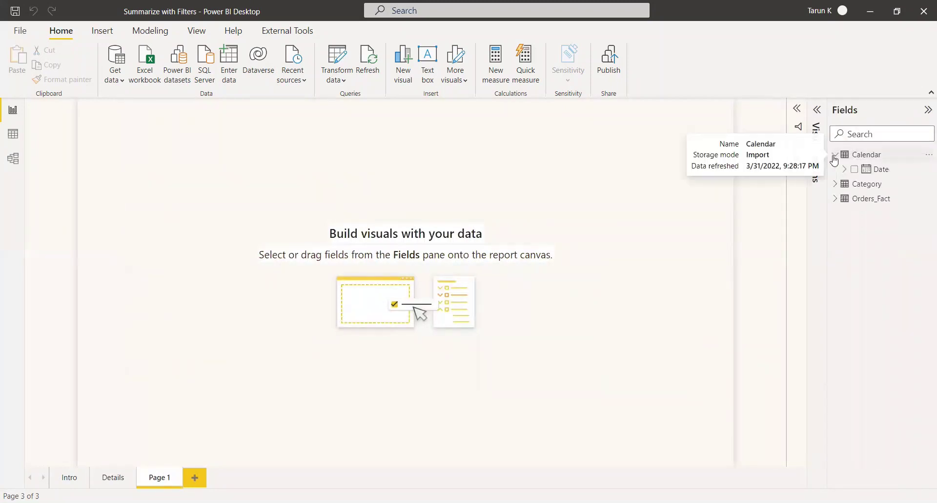
pyautogui.click(835, 185)
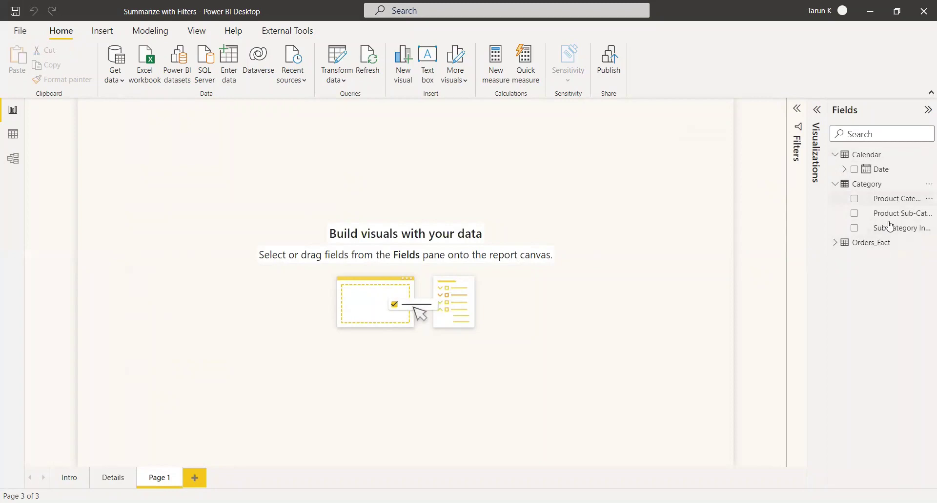
pyautogui.click(888, 247)
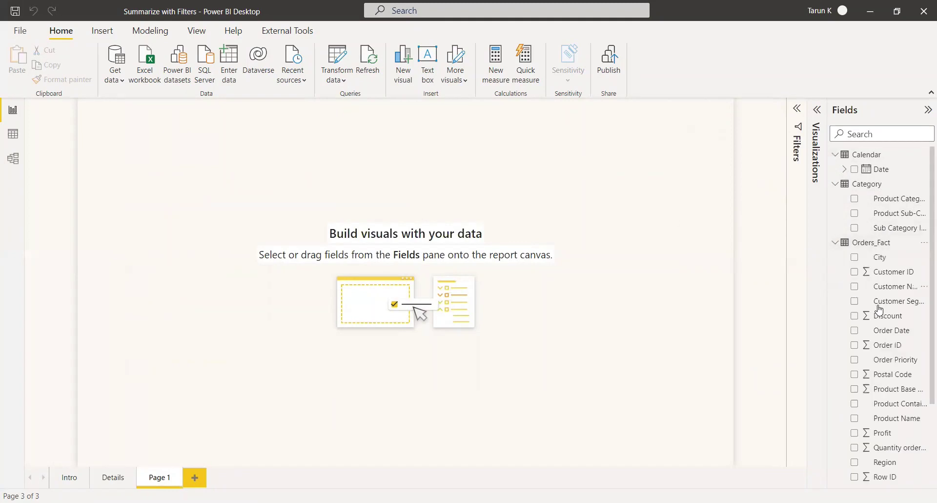
pyautogui.moveTo(923, 306); pyautogui.dragTo(927, 399)
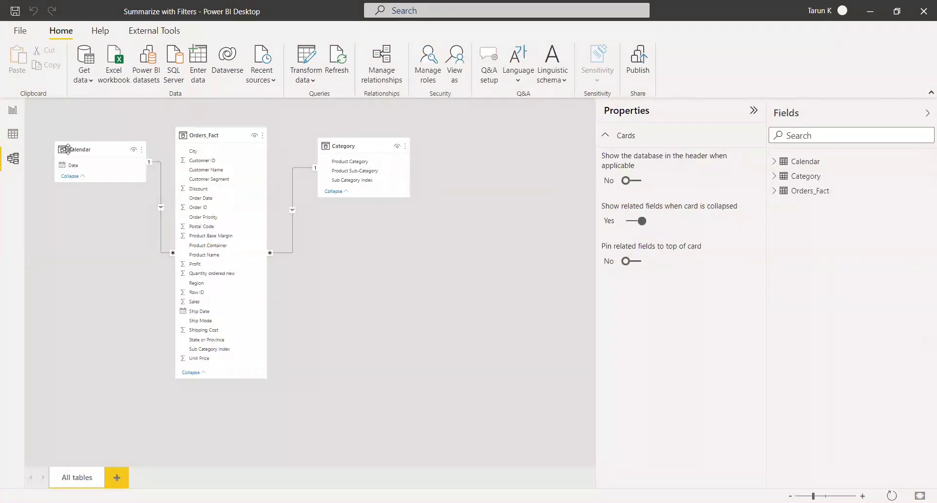
pyautogui.click(15, 113)
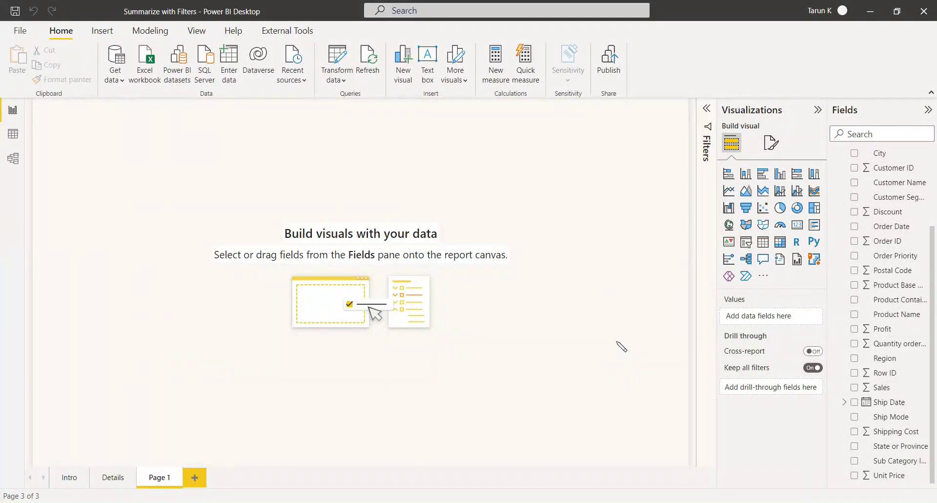
# Step: Build a table of Product Category, Product Sub-Category and Sales, widened so Sales shows fully
pyautogui.click(764, 244)
pyautogui.moveTo(156, 191); pyautogui.dragTo(171, 389)
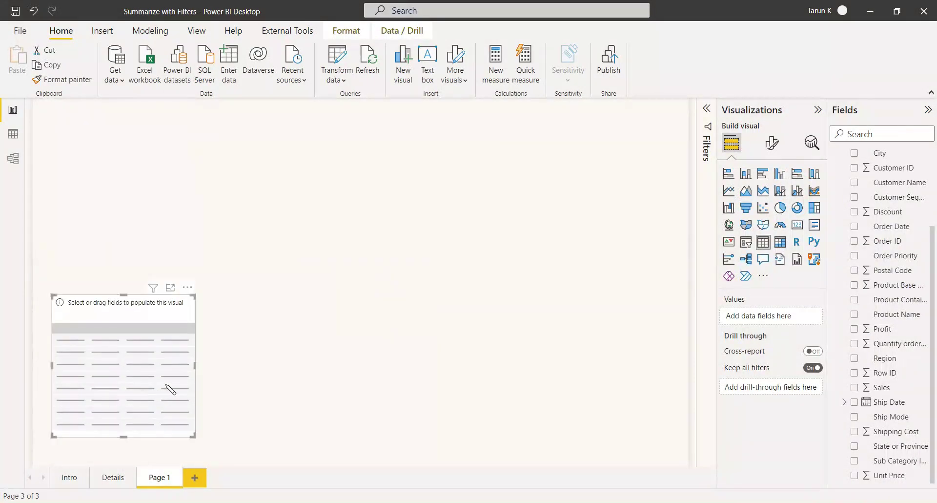
pyautogui.scroll(3, 874, 220)
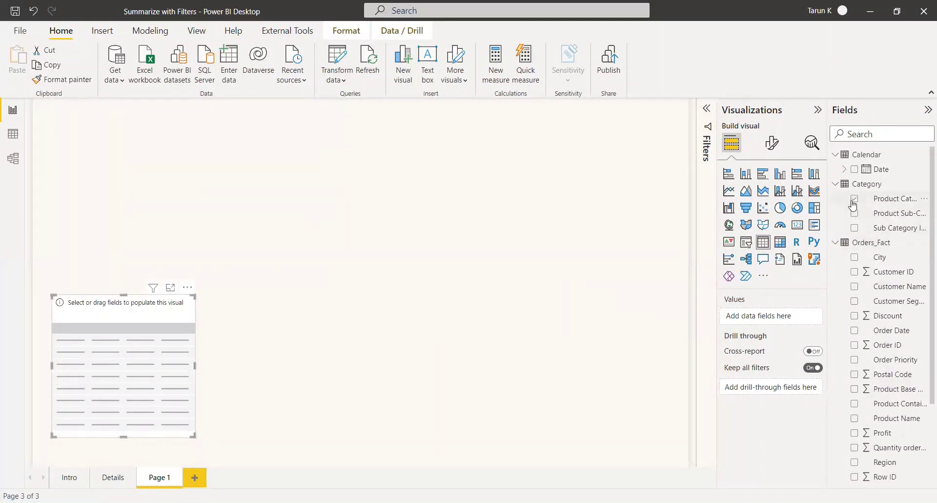
pyautogui.click(853, 200)
pyautogui.click(854, 213)
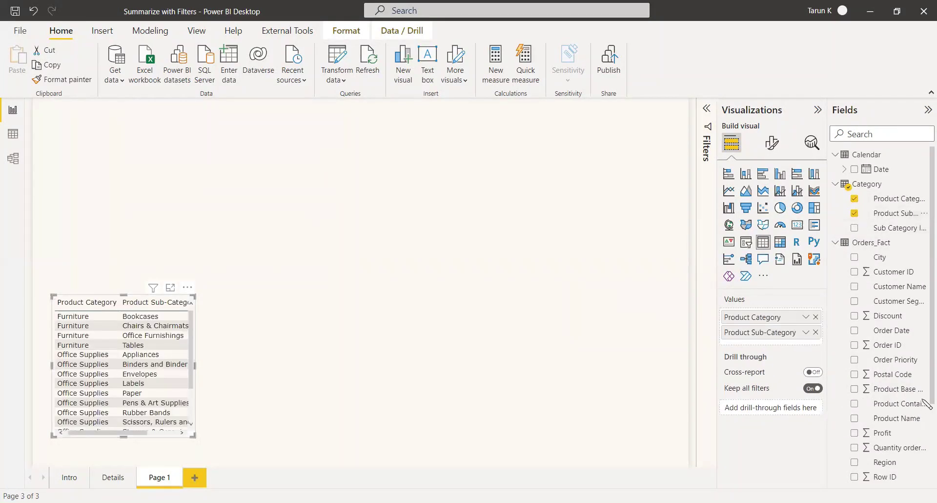
pyautogui.scroll(-3, 922, 469)
pyautogui.click(854, 387)
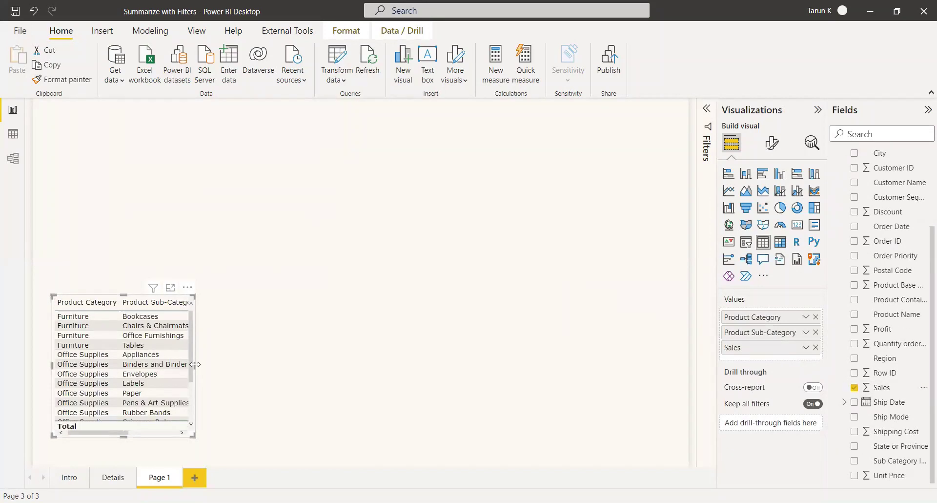
pyautogui.moveTo(194, 365); pyautogui.dragTo(330, 391)
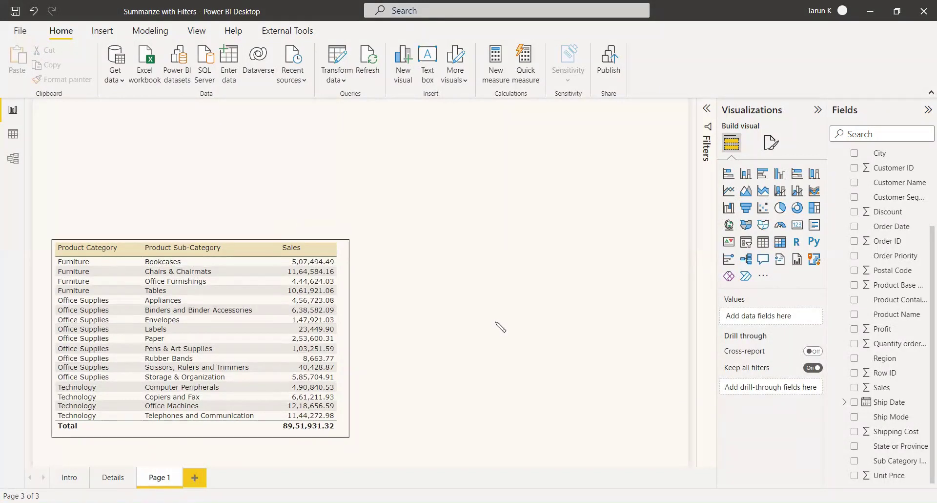
pyautogui.click(750, 245)
# Step: Place the Product Category slicer right of the table, test Furniture, then clear it
pyautogui.moveTo(286, 201); pyautogui.dragTo(596, 340)
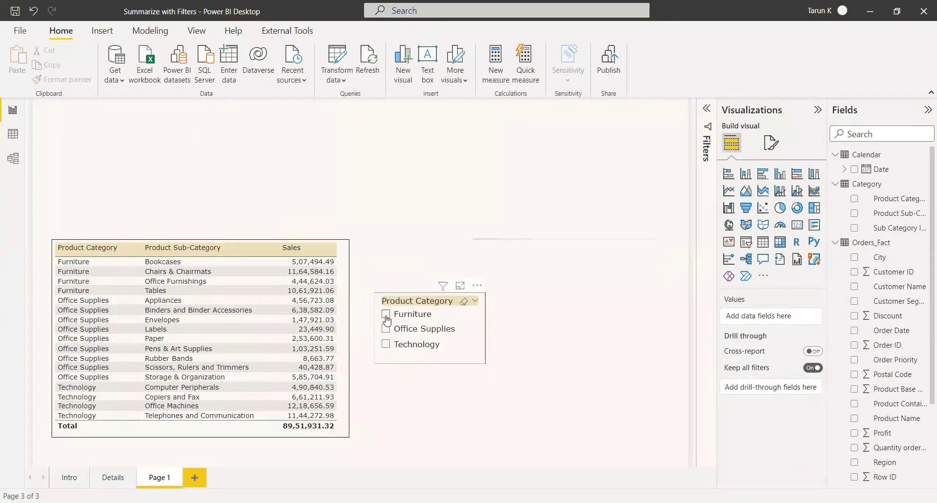
pyautogui.click(386, 318)
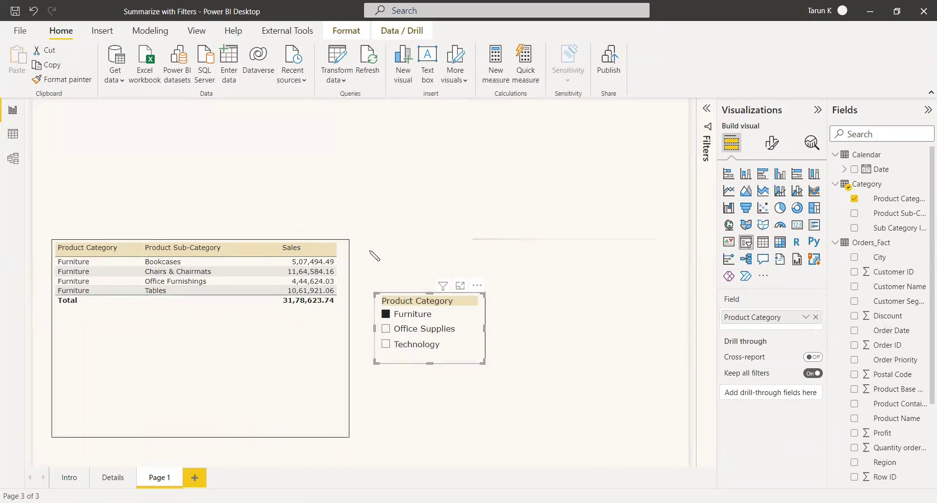
pyautogui.click(386, 314)
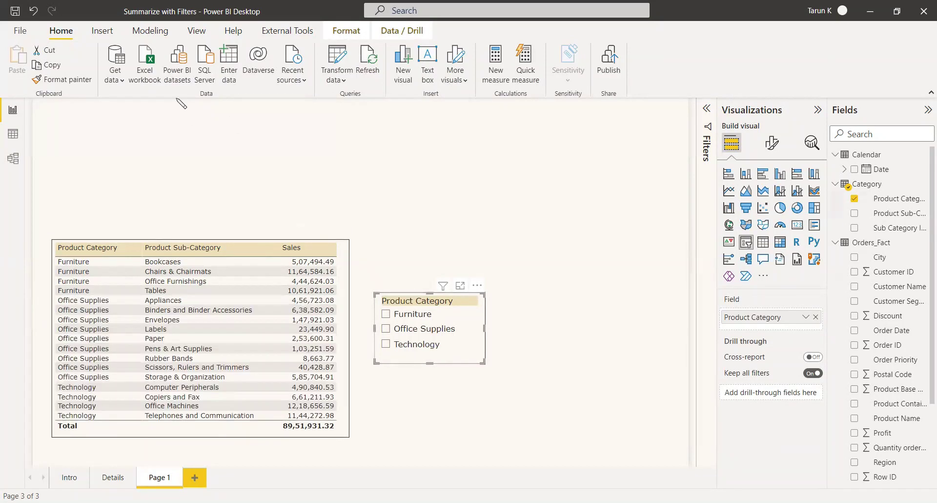
pyautogui.click(147, 32)
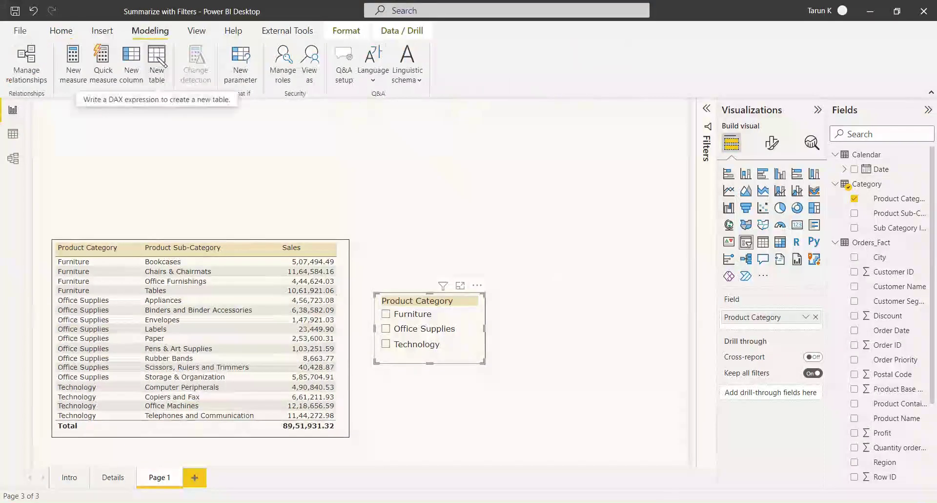
# Step: Start a new calculated table with SUMMARIZE(Category, Category[Product Category], Category[Product Sub-Category], ...)
pyautogui.click(160, 63)
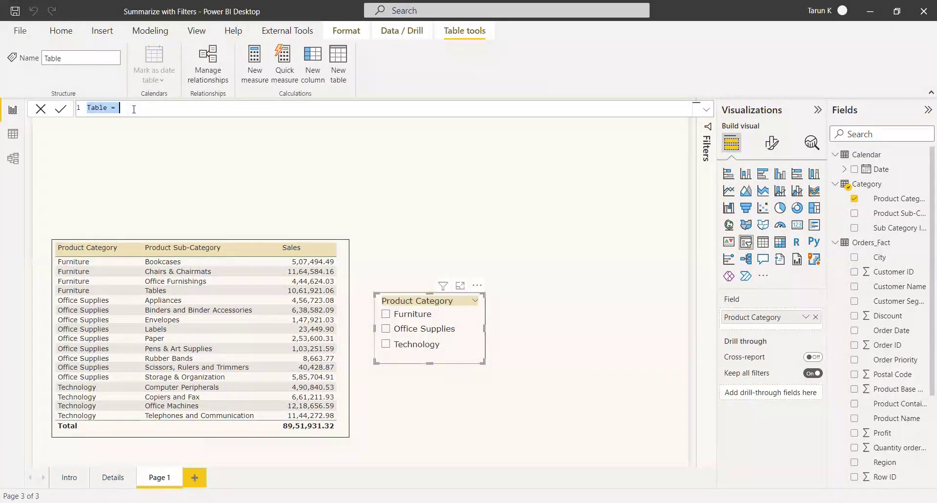
pyautogui.write('Fruniture category =')
pyautogui.press('BackSpace')
pyautogui.press('BackSpace')
pyautogui.press('BackSpace')
pyautogui.press('BackSpace')
pyautogui.press('BackSpace')
pyautogui.press('BackSpace')
pyautogui.press('BackSpace')
pyautogui.press('BackSpace')
pyautogui.press('BackSpace')
pyautogui.press('BackSpace')
pyautogui.press('BackSpace')
pyautogui.write('Category = SUMMARIZE(')
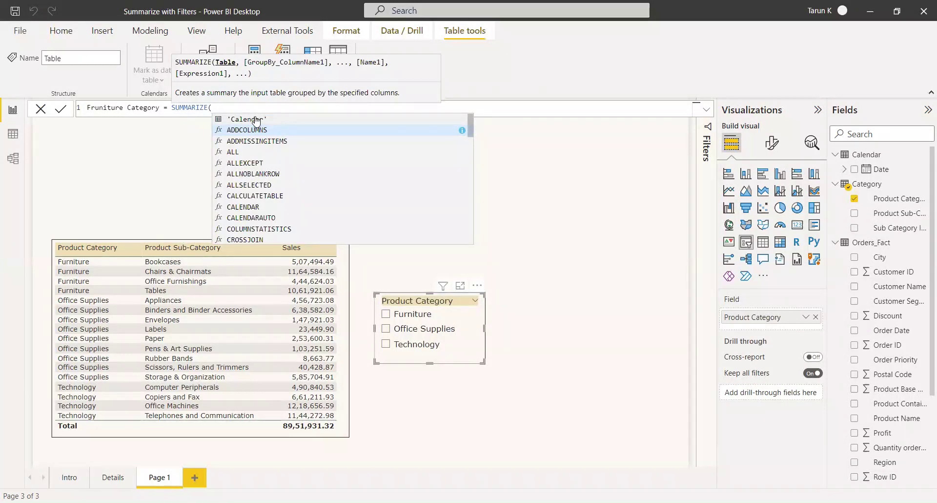
pyautogui.write('Category,')
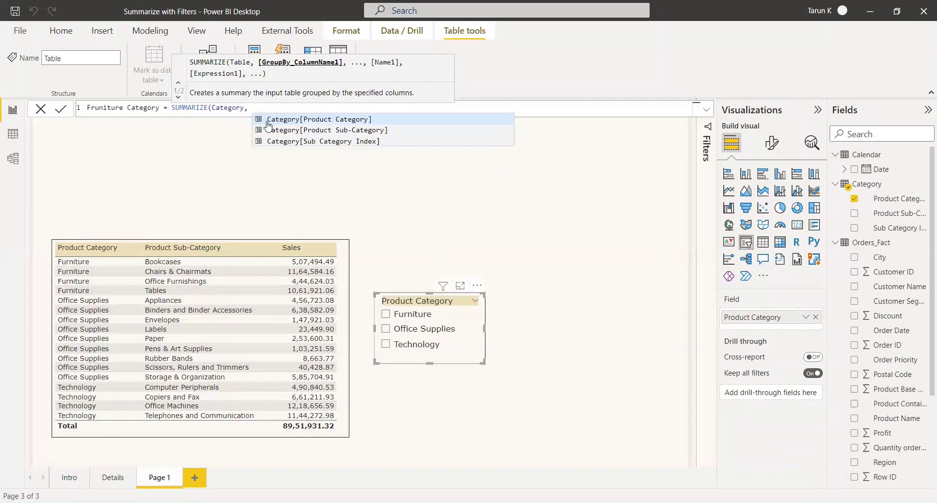
pyautogui.click(321, 122)
pyautogui.write(',')
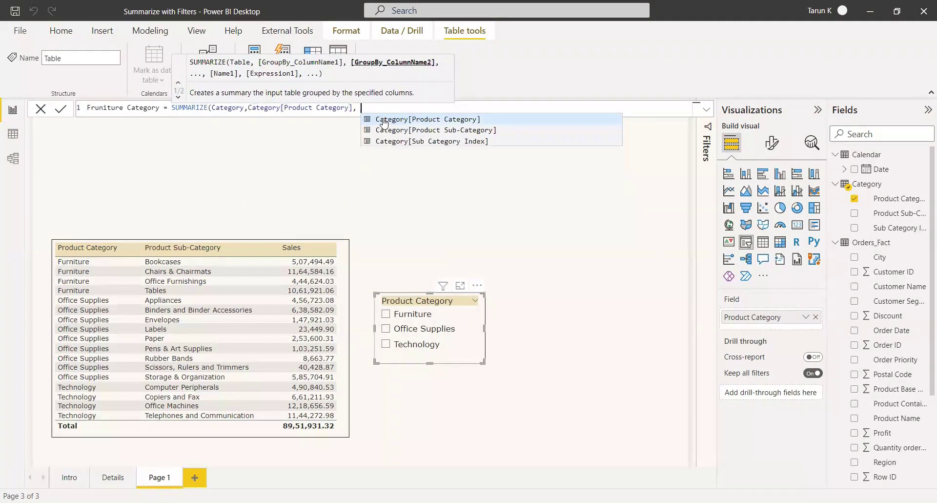
pyautogui.click(413, 131)
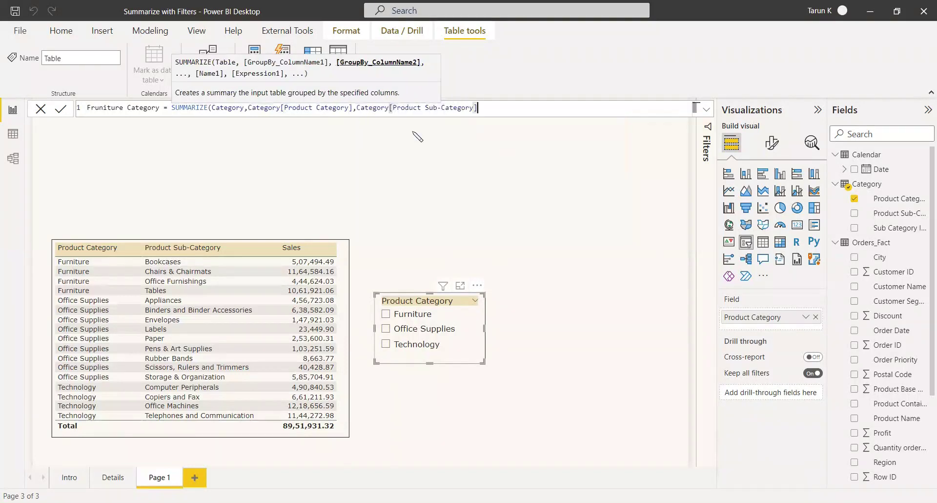
# Step: Add a "Furniture Sales" column computed as SUM(Orders_Fact[Sales]) to the SUMMARIZE formula
pyautogui.write(', "')
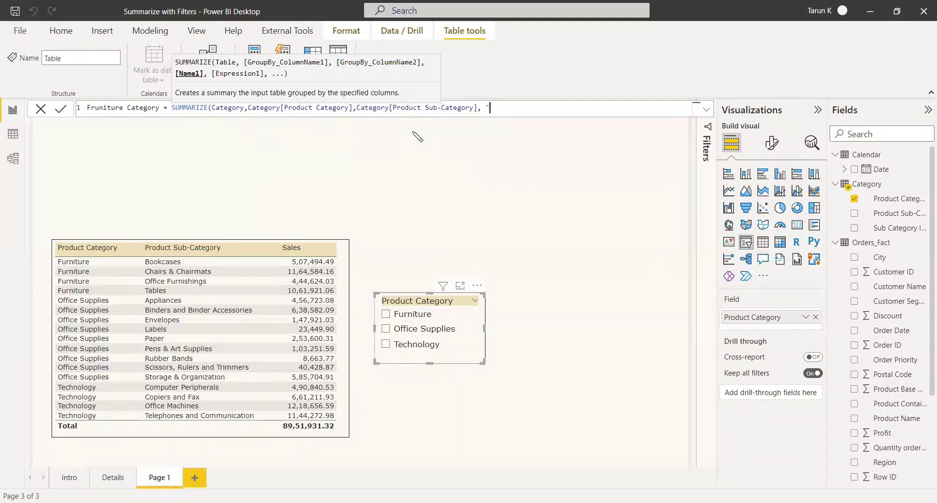
pyautogui.write('Toal')
pyautogui.press('BackSpace')
pyautogui.press('BackSpace')
pyautogui.press('BackSpace')
pyautogui.press('BackSpace')
pyautogui.press('BackSpace')
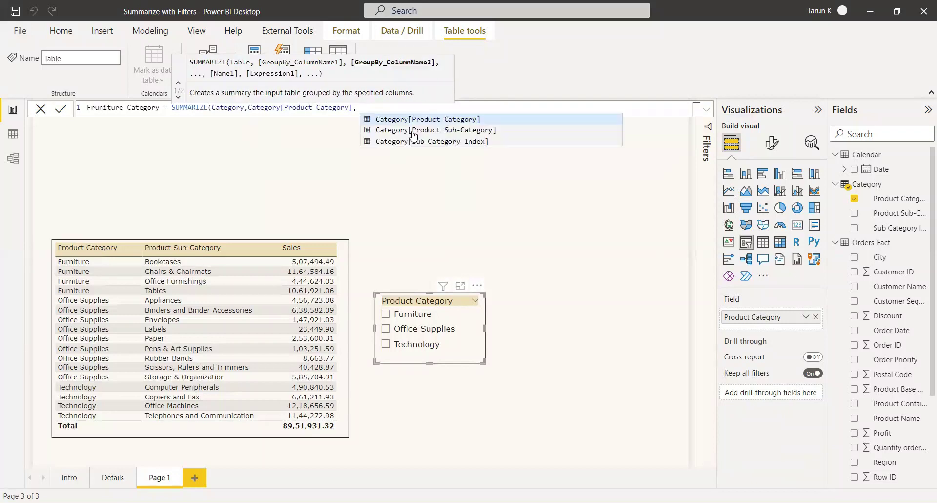
pyautogui.write('"Furnicture Sales')
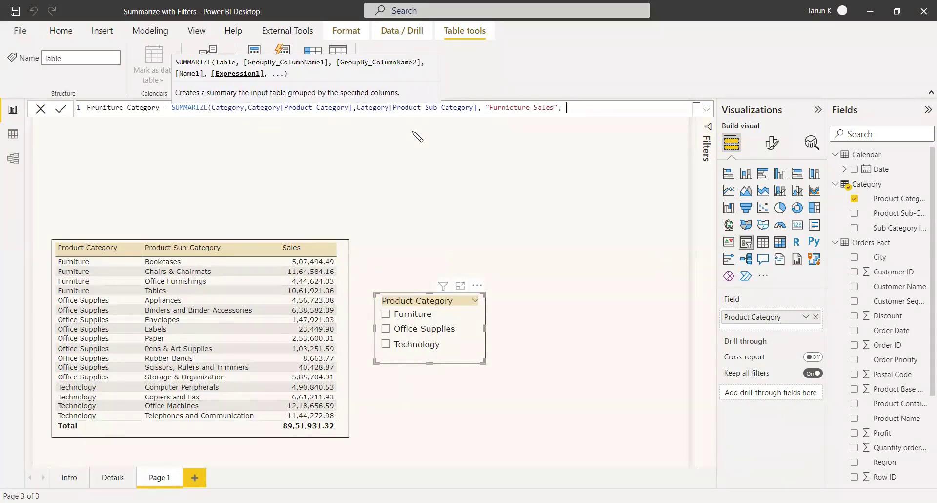
pyautogui.write('",')
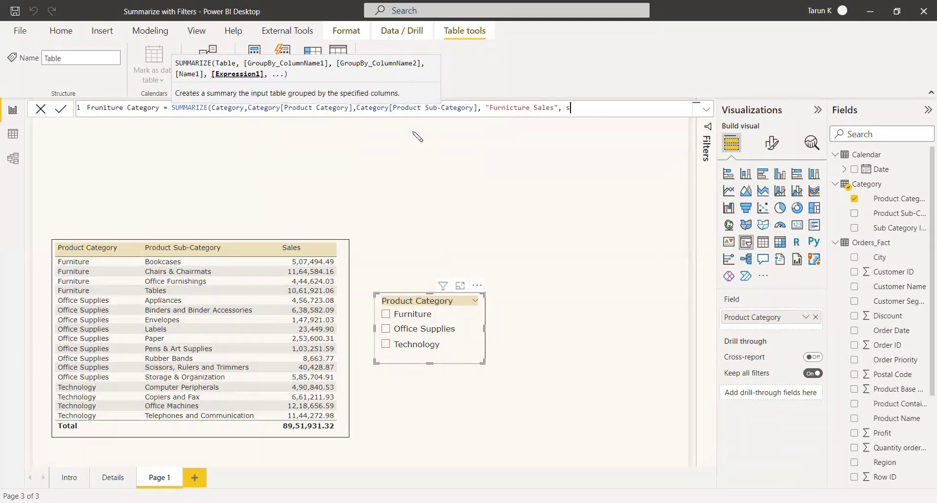
pyautogui.write(' SUM(')
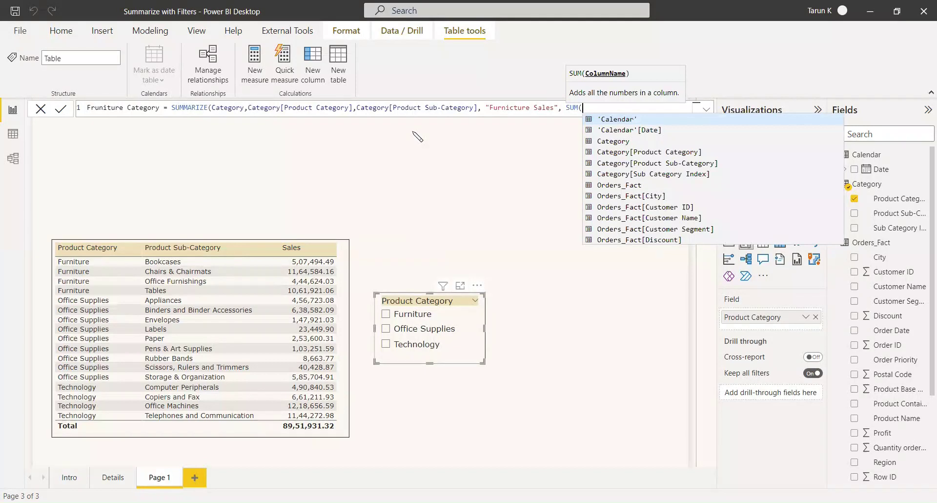
pyautogui.write('sale')
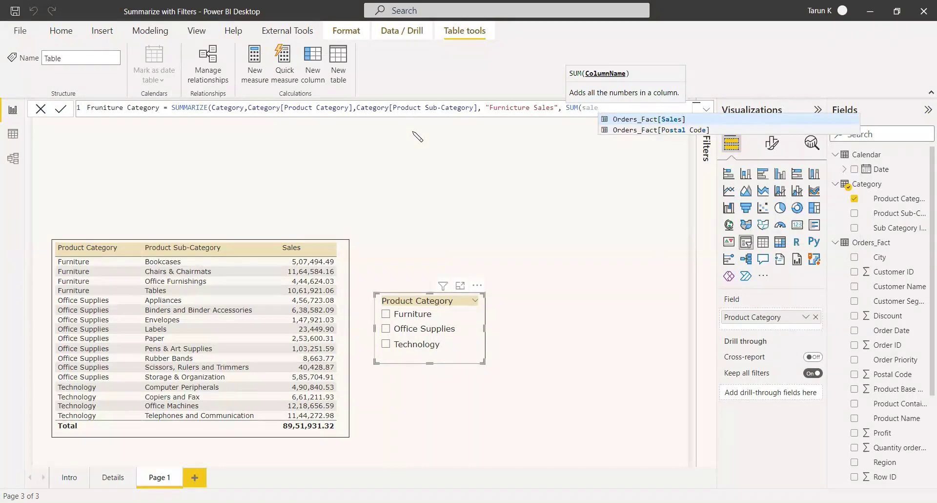
pyautogui.press('Tab')
# Step: Close and commit the SUMMARIZE formula to create the calculated table
pyautogui.write('))')
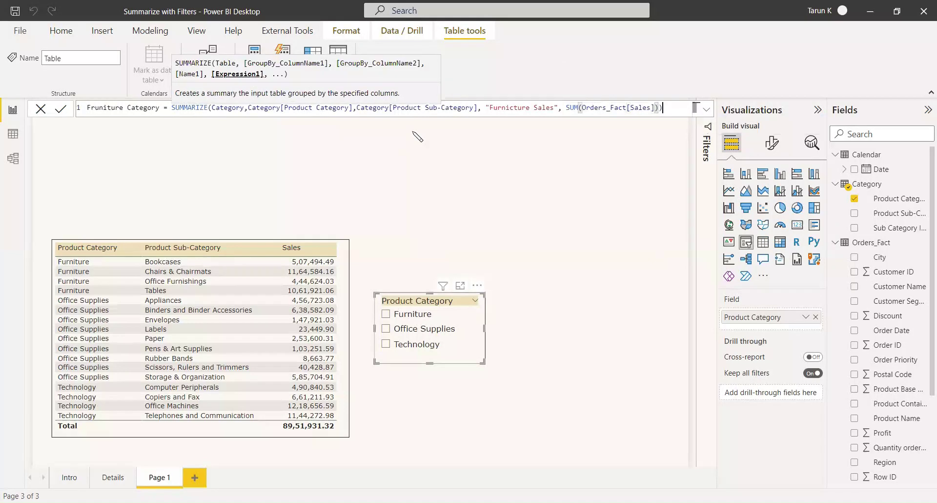
pyautogui.press('Return')
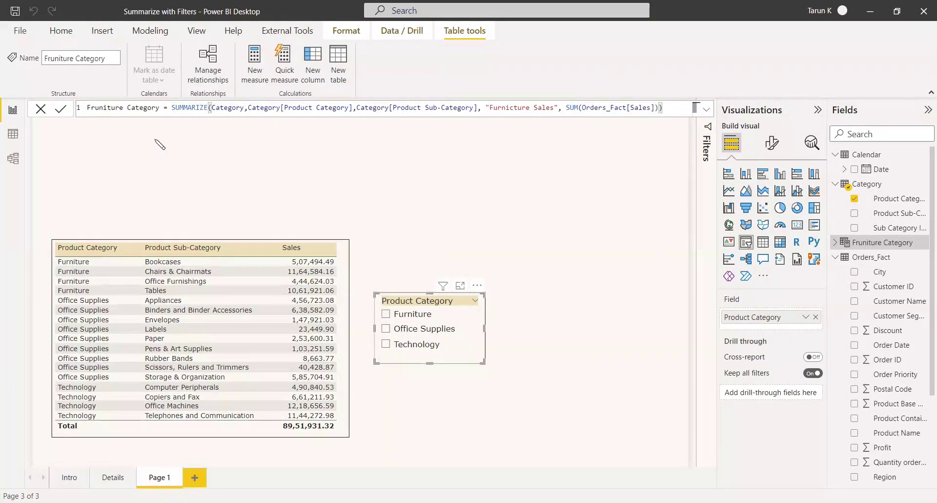
pyautogui.click(54, 109)
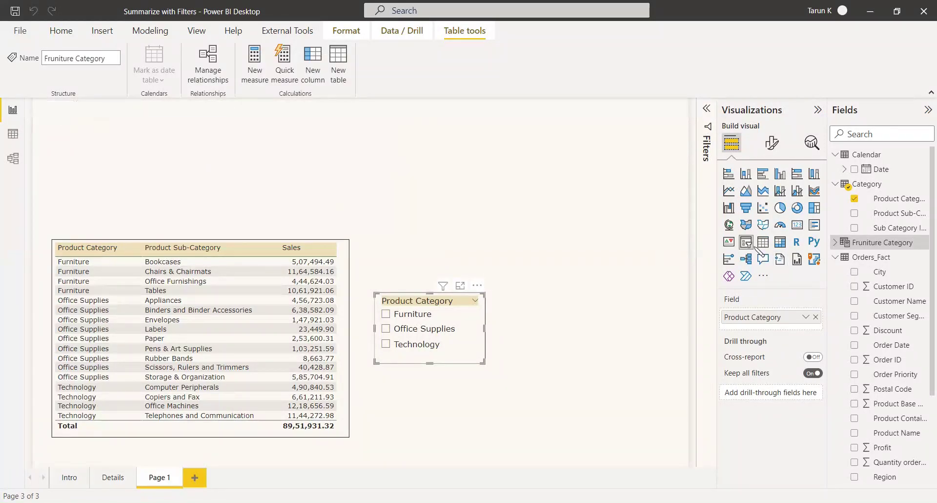
# Step: Add an upper-right table showing Product Category, Product Sub-Category and Furniture Sales from the new table
pyautogui.click(762, 242)
pyautogui.click(545, 250)
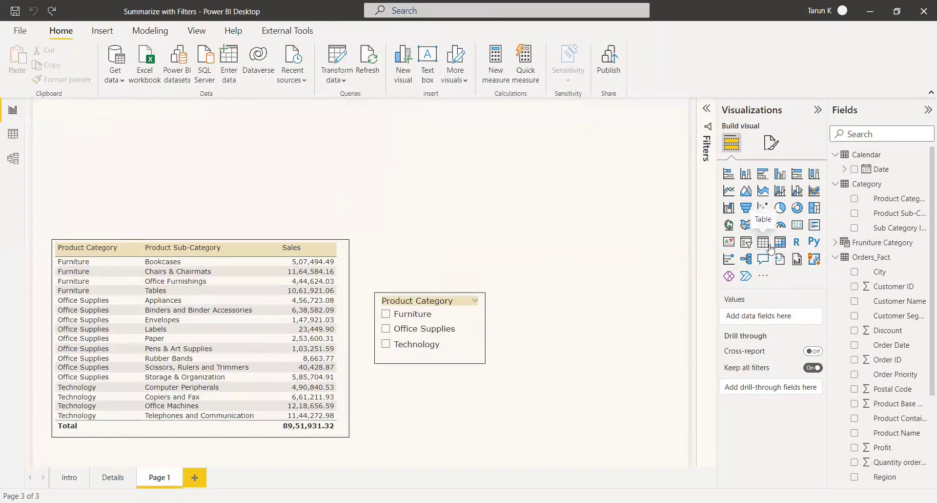
pyautogui.click(762, 241)
pyautogui.moveTo(320, 235); pyautogui.dragTo(606, 240)
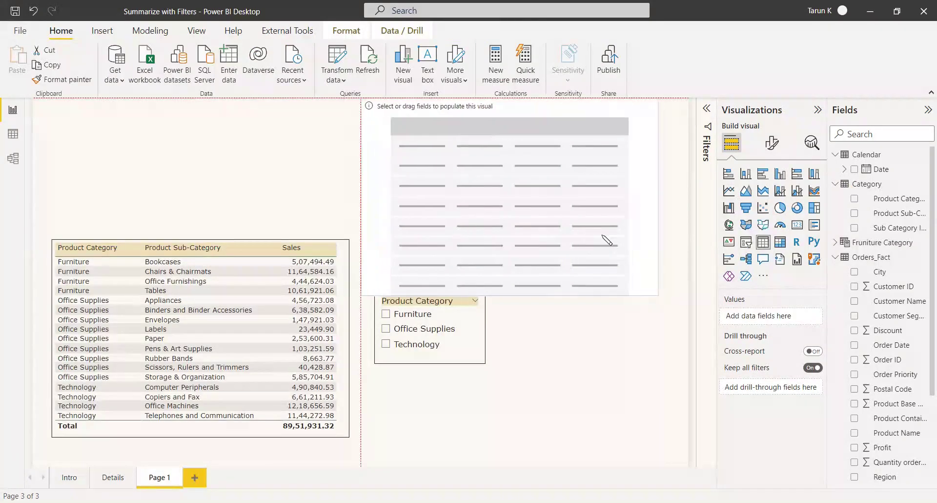
pyautogui.moveTo(510, 293); pyautogui.dragTo(509, 204)
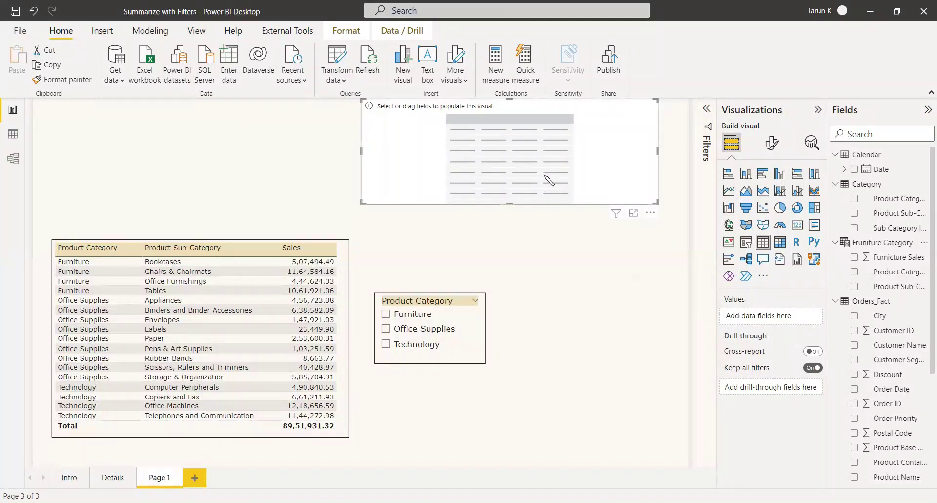
pyautogui.click(855, 273)
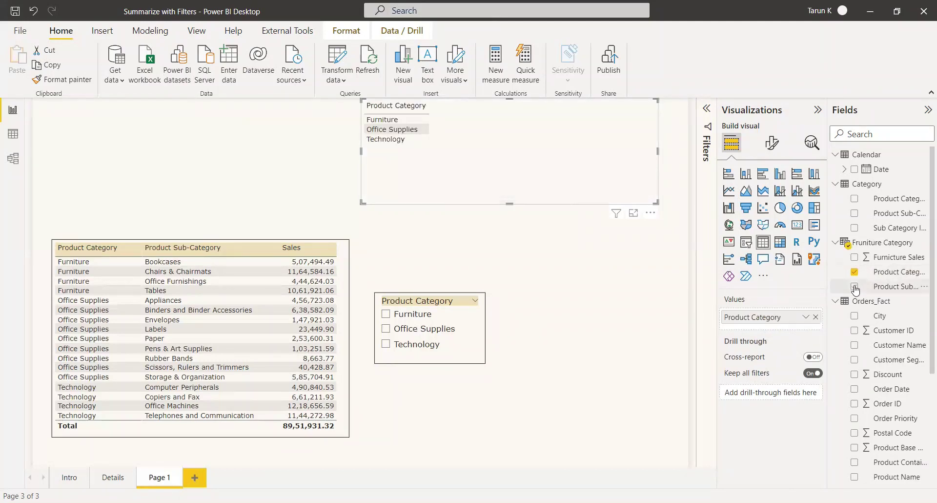
pyautogui.click(855, 287)
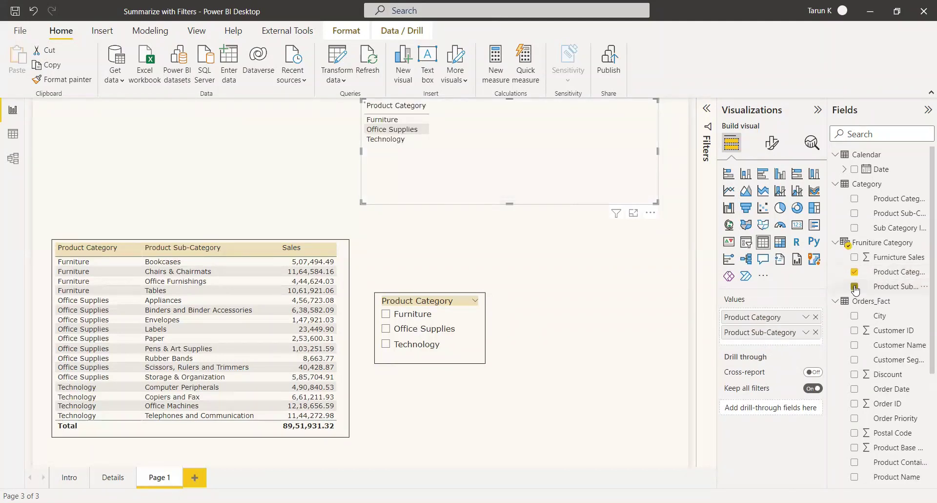
pyautogui.click(854, 257)
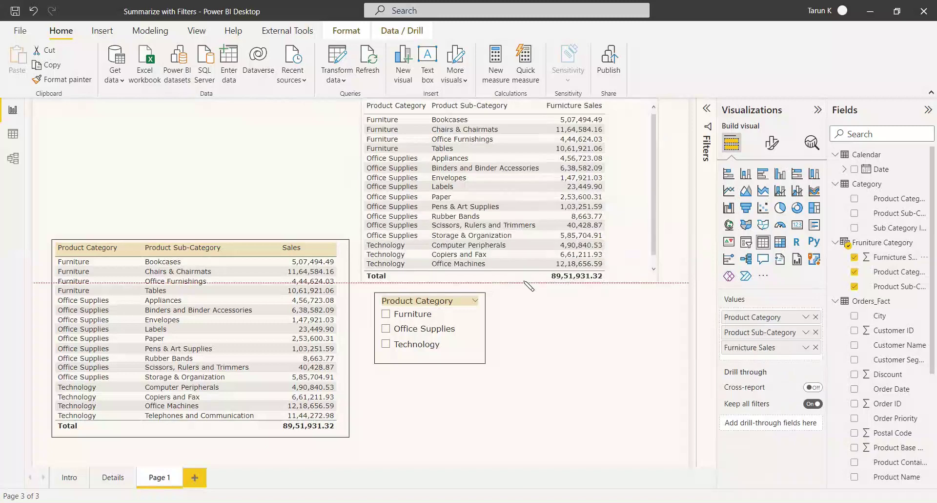
pyautogui.moveTo(529, 285); pyautogui.dragTo(529, 286)
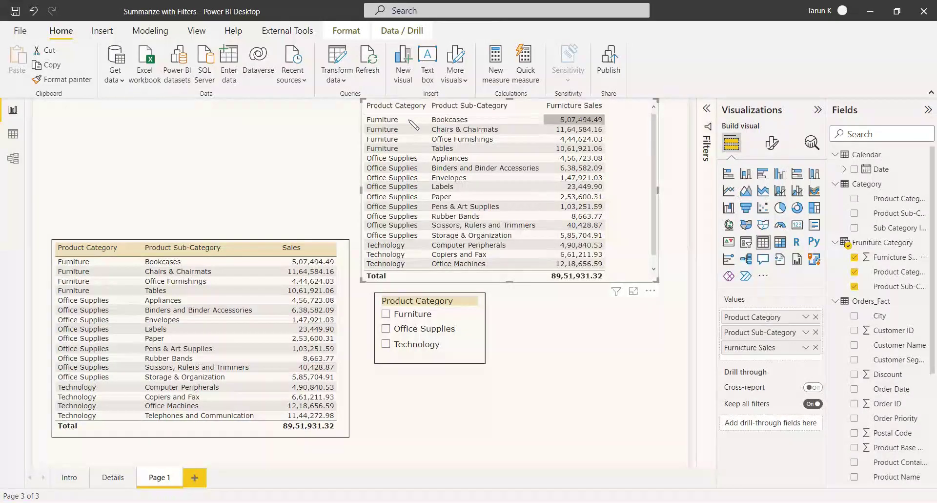
# Step: In the Fruniture Category formula, replace the Category argument with FILTER(Category, ...)
pyautogui.click(872, 244)
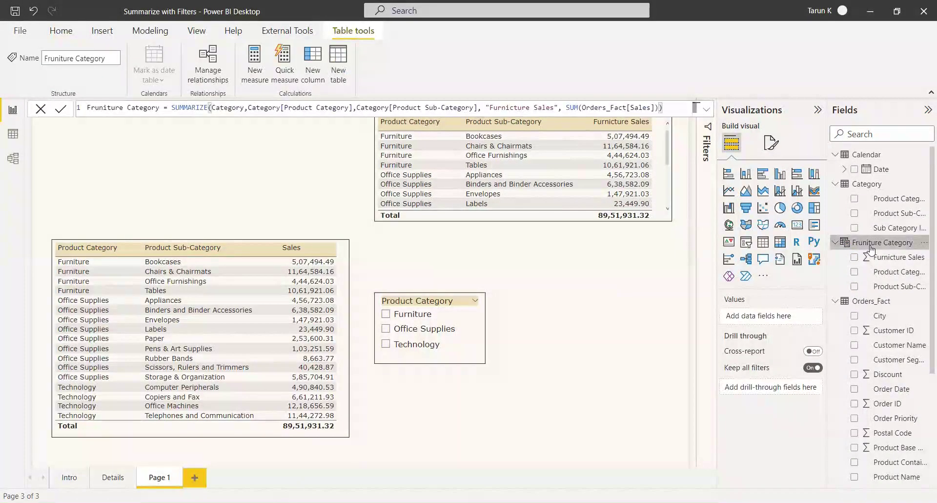
pyautogui.click(221, 108)
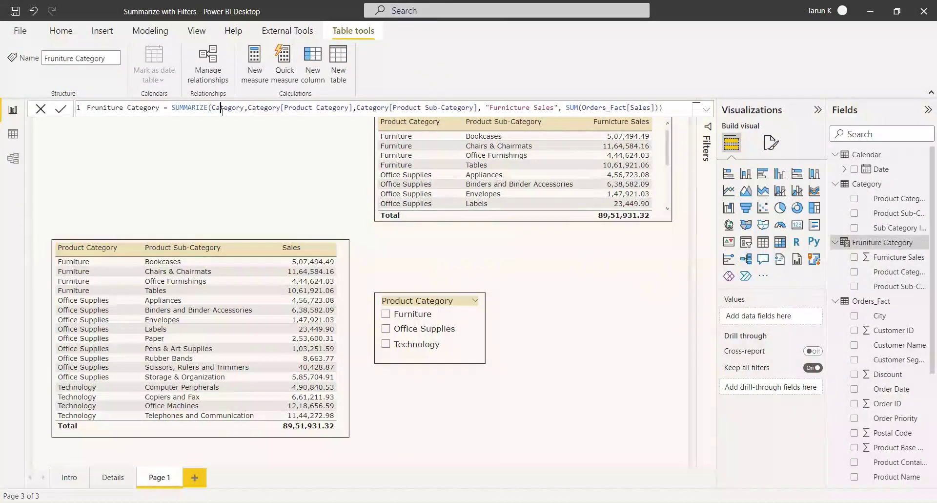
pyautogui.doubleClick(224, 108)
pyautogui.scroll(2, 226, 108)
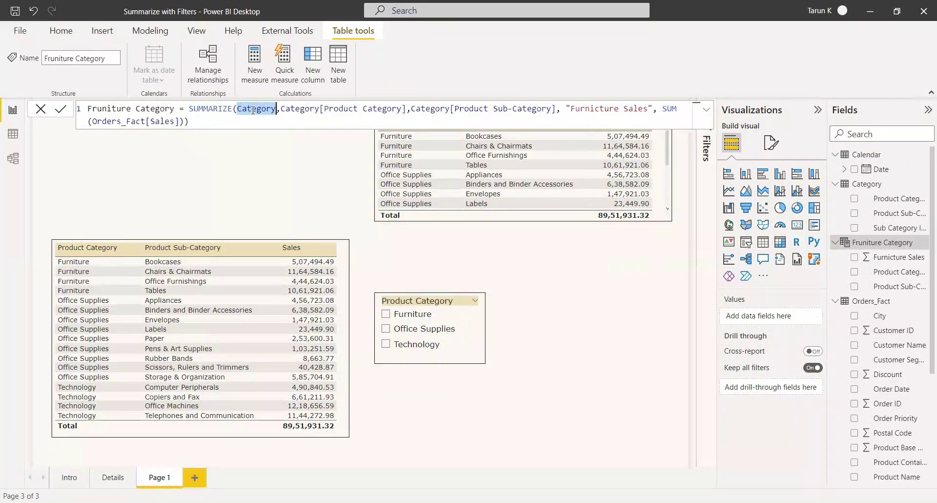
pyautogui.write('FILTER(')
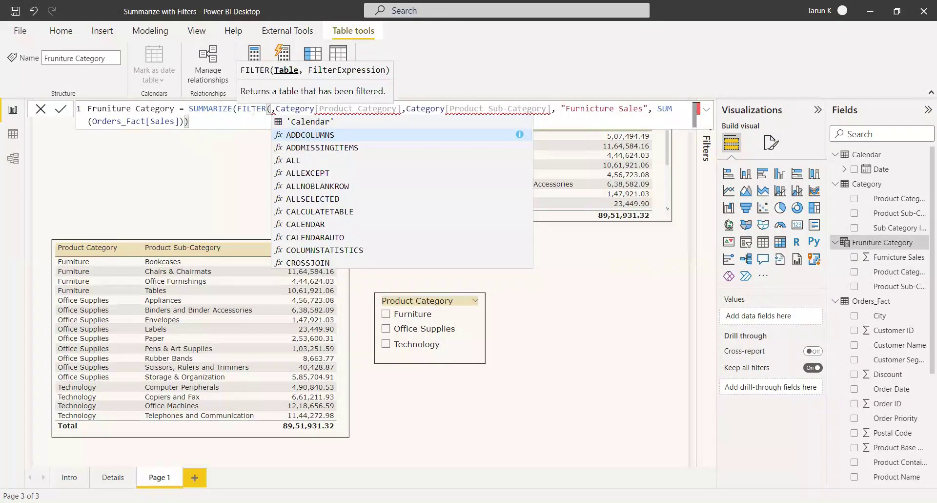
pyautogui.write('cate')
pyautogui.press('Down')
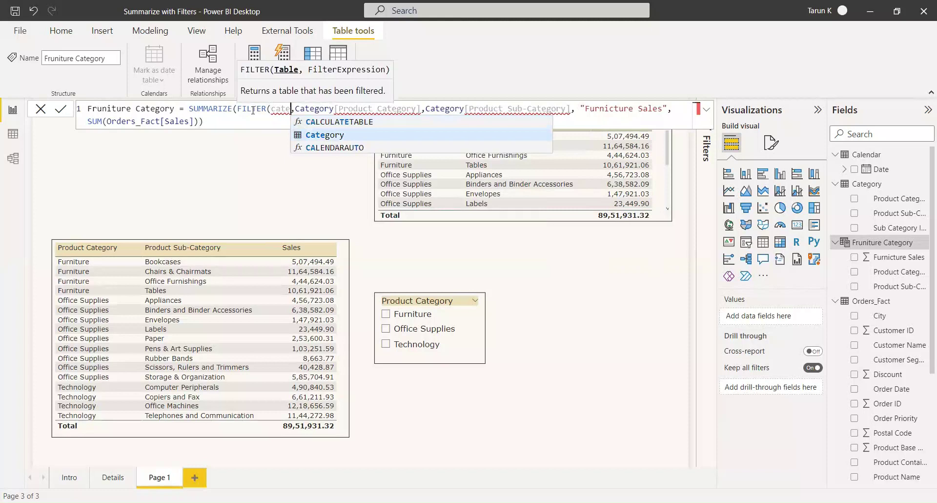
pyautogui.press('Tab')
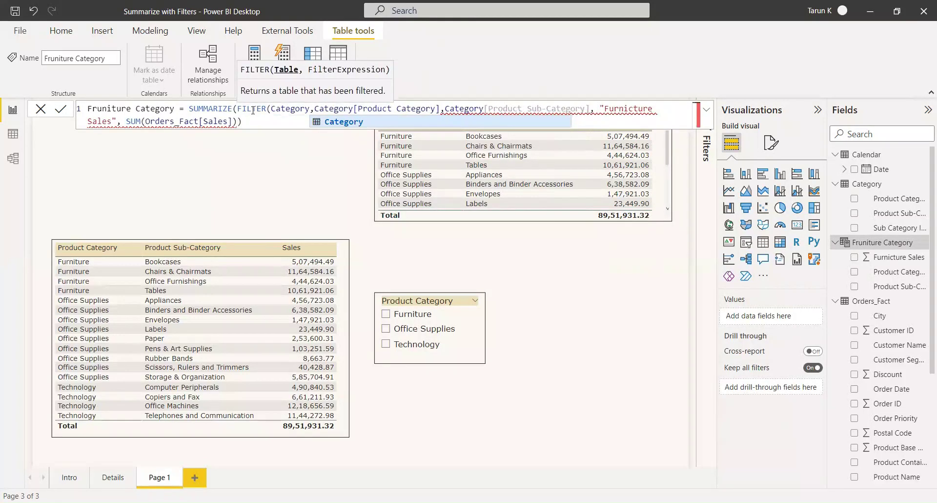
# Step: Complete the filter as Category[Product Category] in {"Furniture"} and commit the formula
pyautogui.write(',')
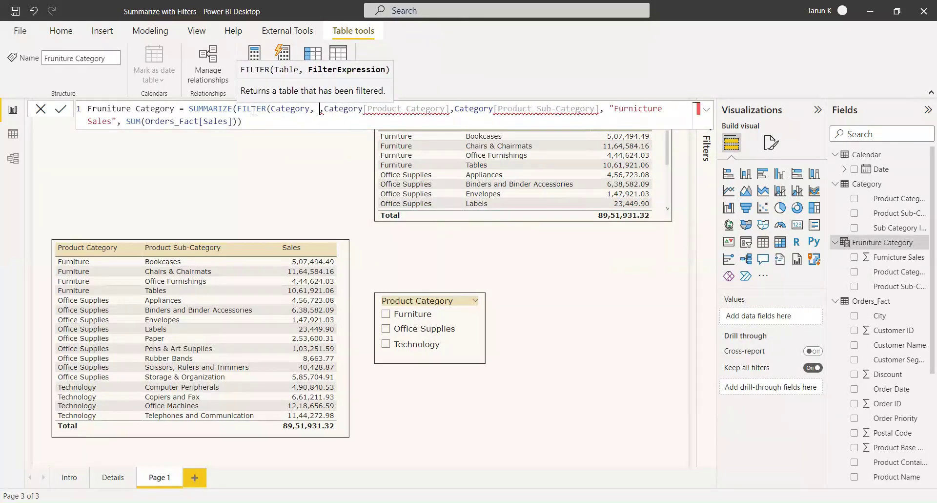
pyautogui.press('BackSpace')
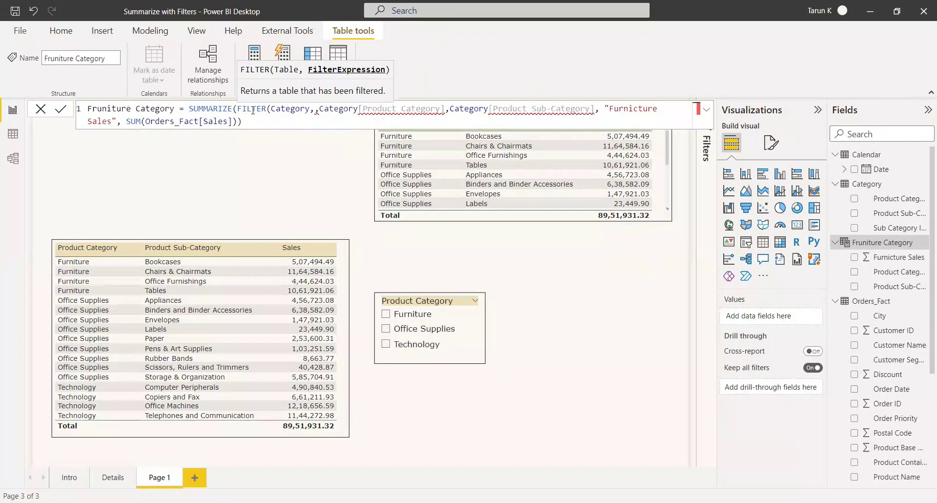
pyautogui.write('Pro')
pyautogui.press('Down')
pyautogui.press('Down')
pyautogui.press('Down')
pyautogui.press('Down')
pyautogui.press('Down')
pyautogui.press('Down')
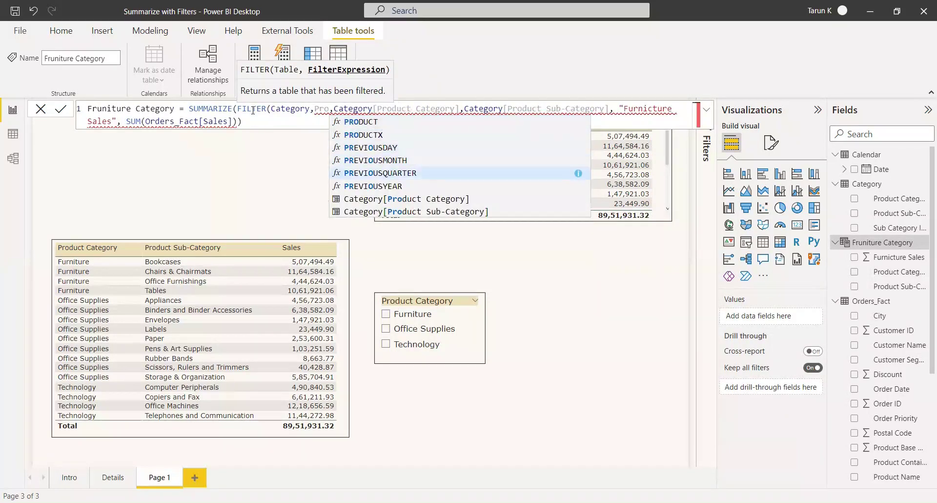
pyautogui.press('Tab')
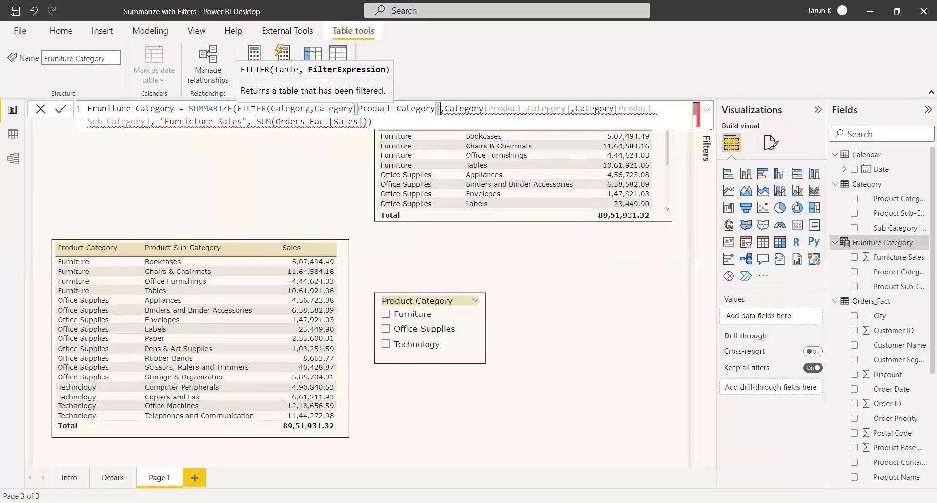
pyautogui.write('in ')
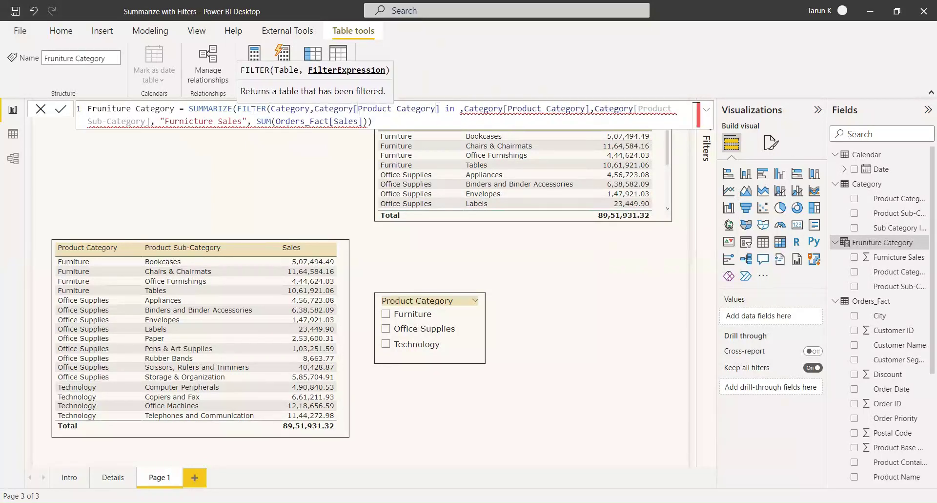
pyautogui.write('{')
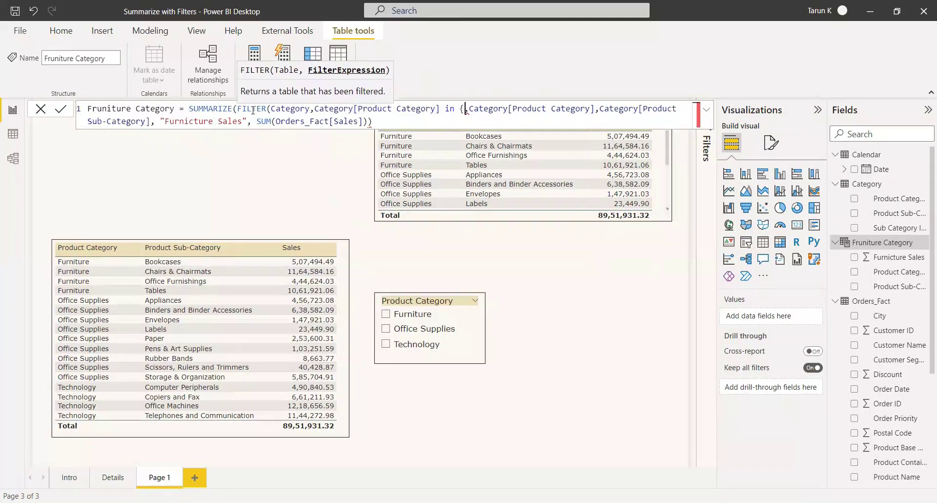
pyautogui.write('"Furnit')
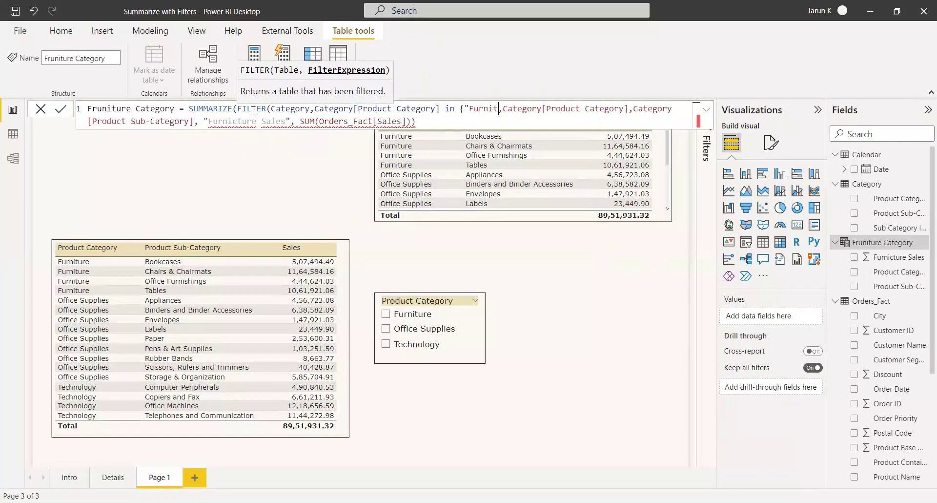
pyautogui.write('ure"')
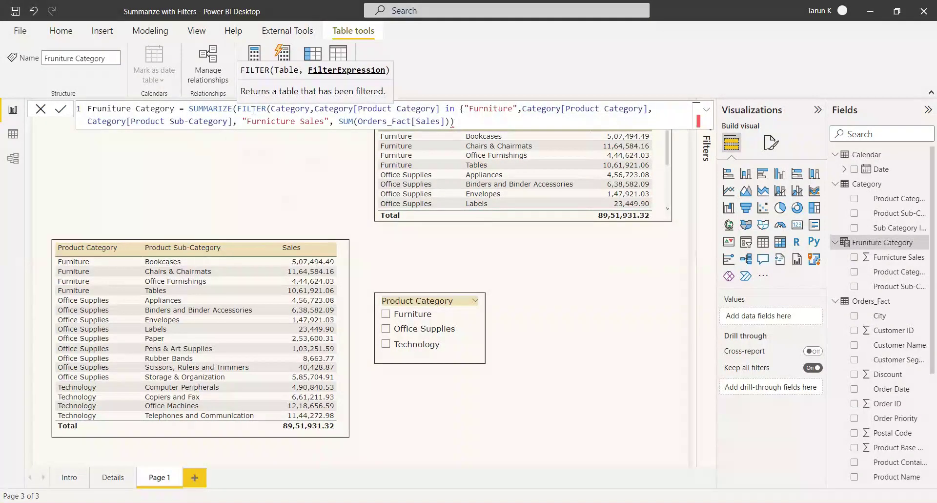
pyautogui.write('}),')
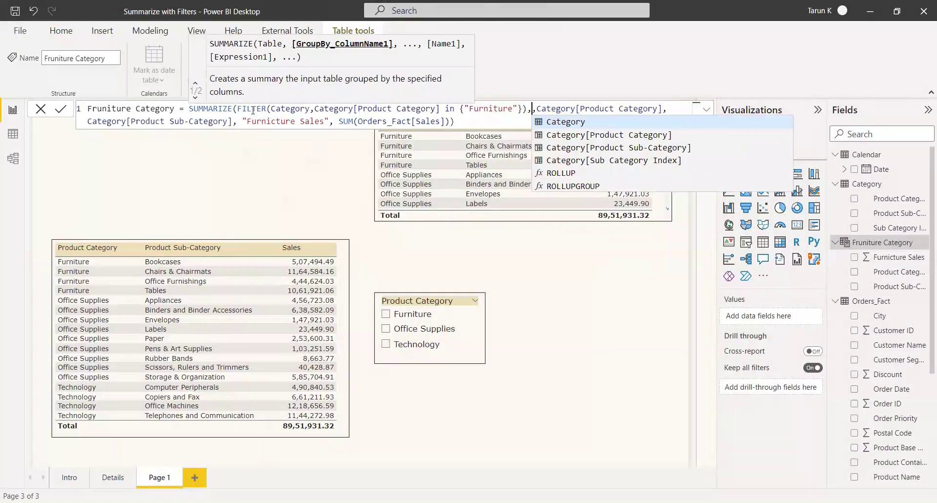
pyautogui.press('Delete')
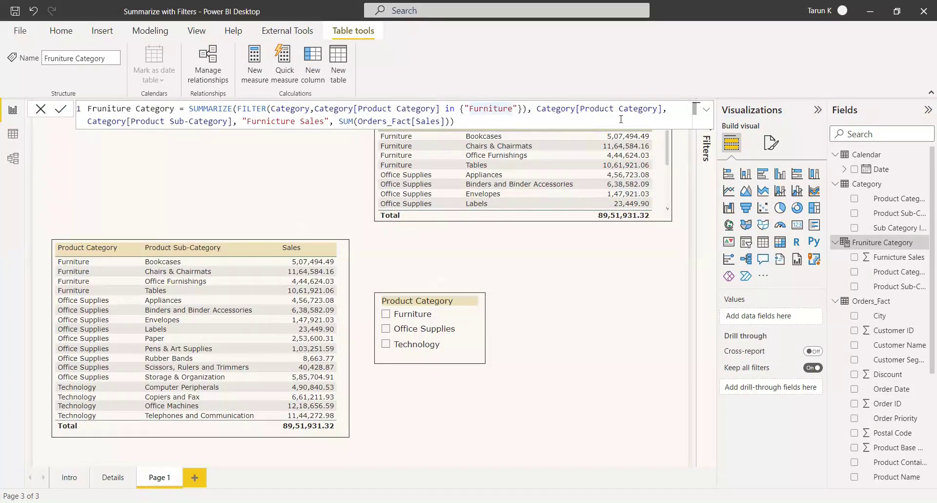
pyautogui.click(551, 122)
pyautogui.press('Return')
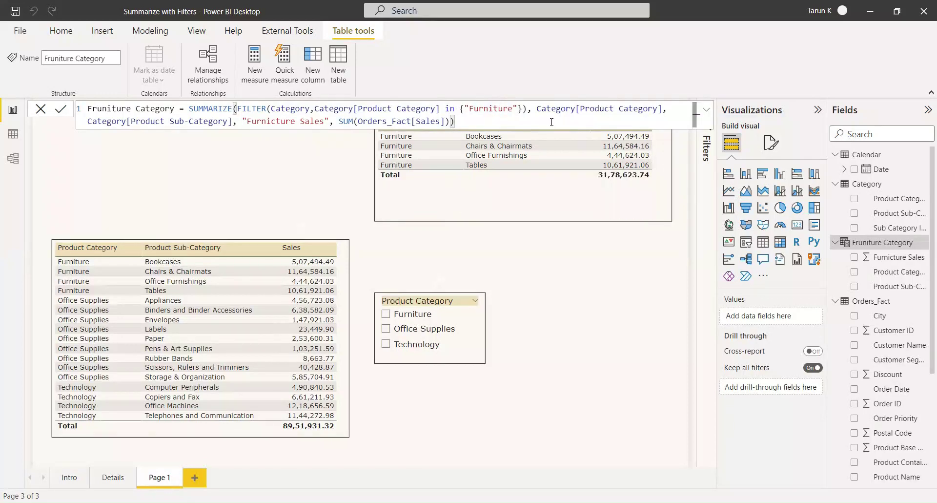
# Step: Select Furniture in the slicer so the sales table shows four rows totalling 31,78,623.74
pyautogui.click(41, 109)
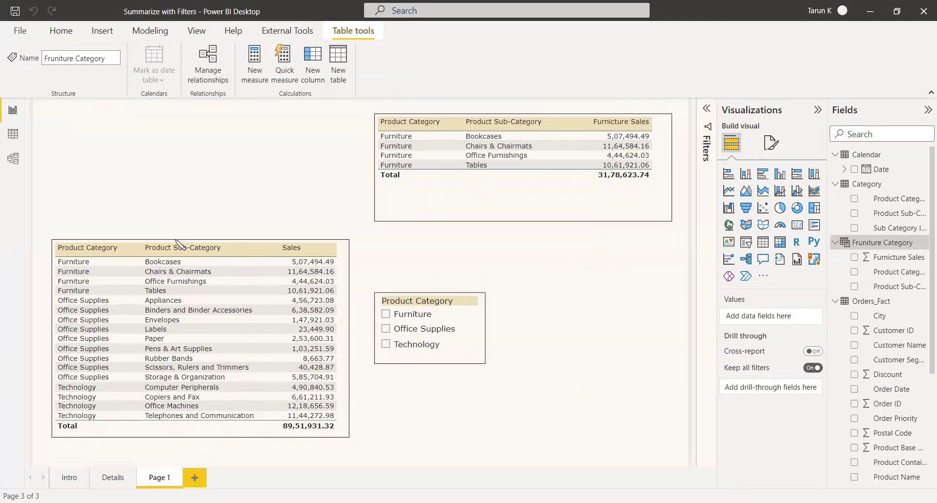
pyautogui.click(386, 314)
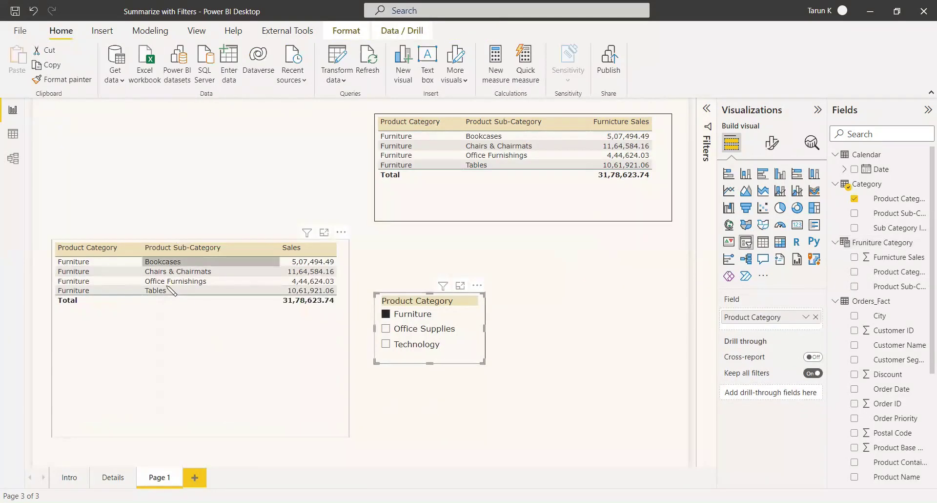